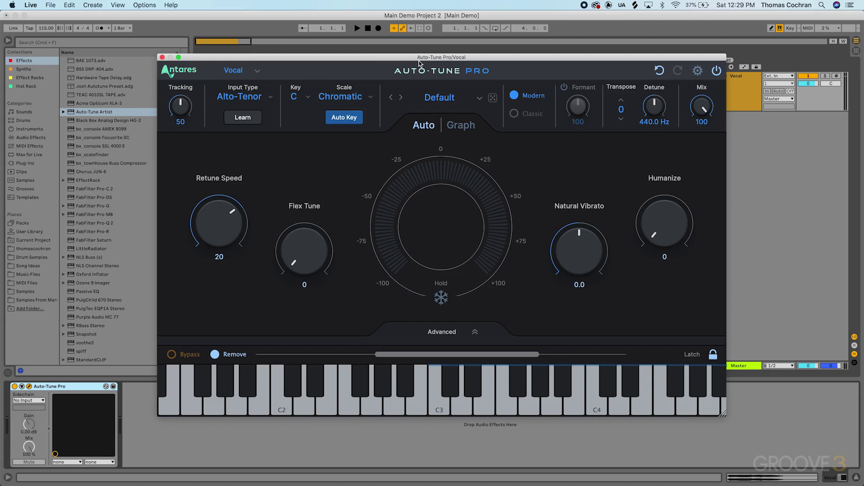
# Start playback, activate the Auto-Tune Pro device, and put the plug-in in Graph mode
pyautogui.click(14, 387)
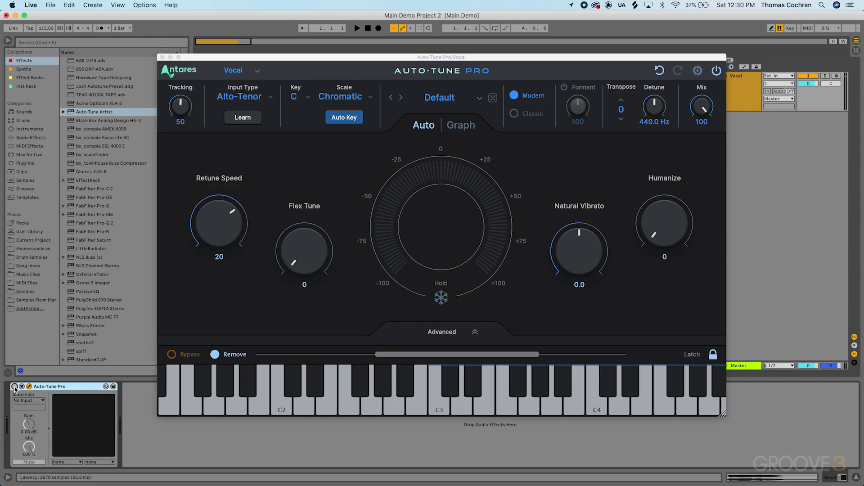
pyautogui.press('space')
pyautogui.press('space')
pyautogui.click(15, 386)
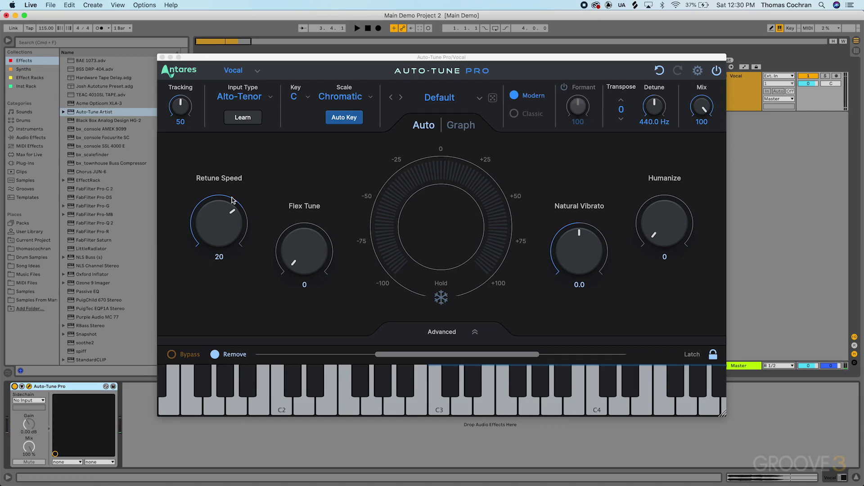
pyautogui.click(305, 183)
pyautogui.click(460, 127)
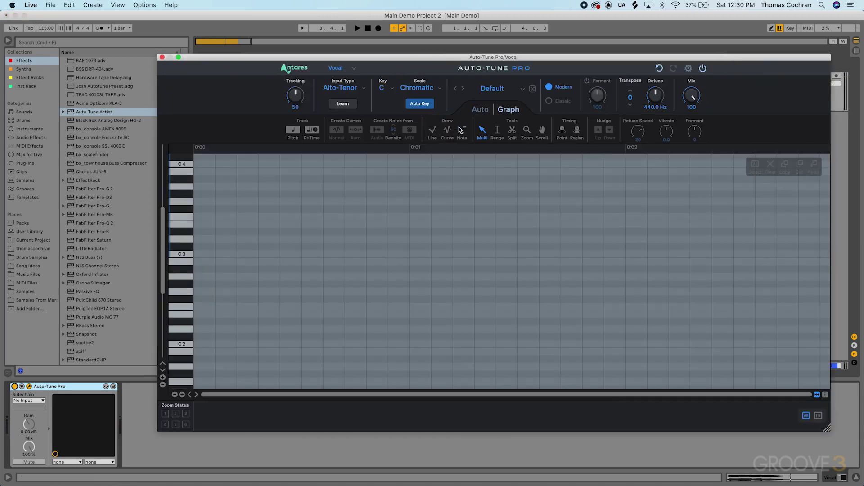
# Shift the plug-in window left and arm P+Time tracking in the Track section
pyautogui.moveTo(507, 59); pyautogui.dragTo(455, 62)
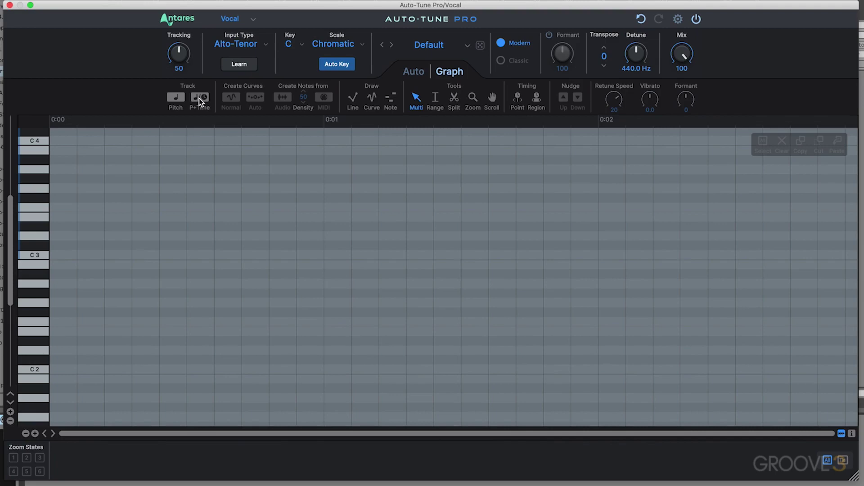
pyautogui.click(199, 98)
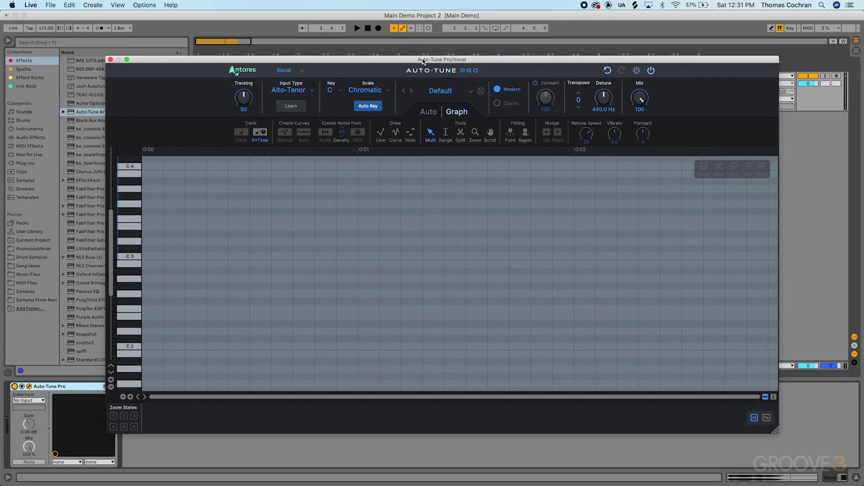
# Move the plug-in down, set playback at the Vocal clip's start, and play it
pyautogui.moveTo(423, 56); pyautogui.dragTo(434, 127)
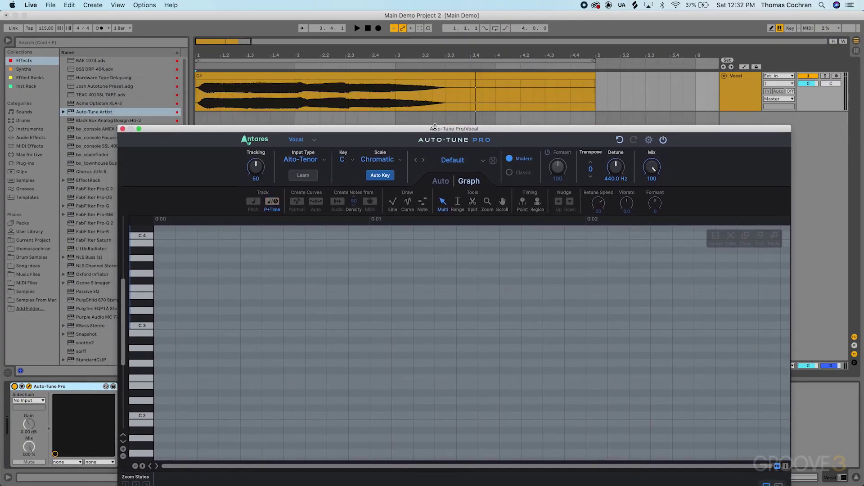
pyautogui.click(198, 94)
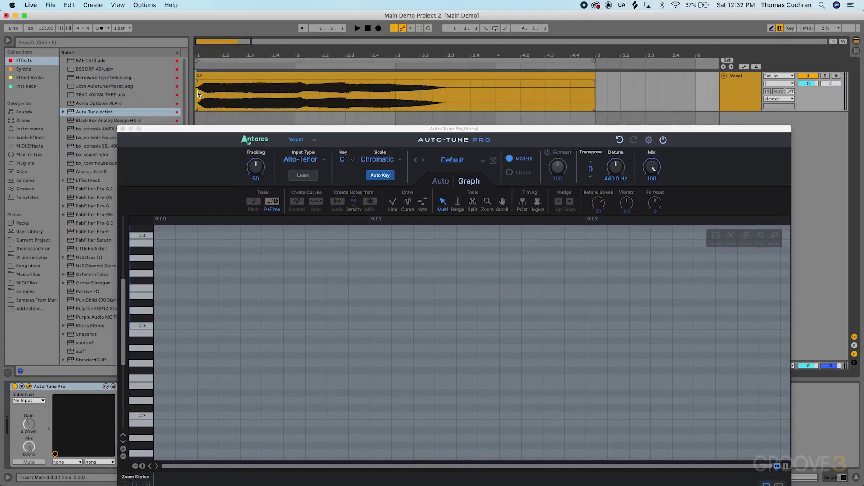
pyautogui.press('space')
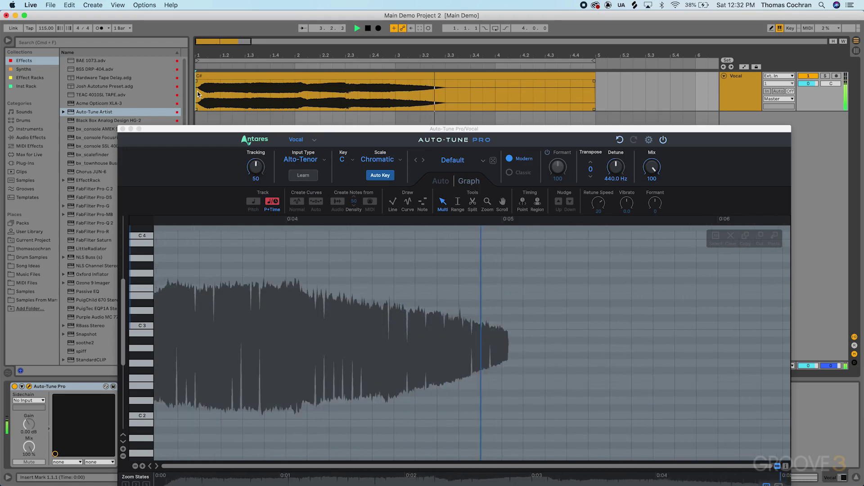
# Stop playback after the five-second take is tracked and reposition the plug-in window
pyautogui.press('space')
pyautogui.moveTo(363, 132); pyautogui.dragTo(367, 58)
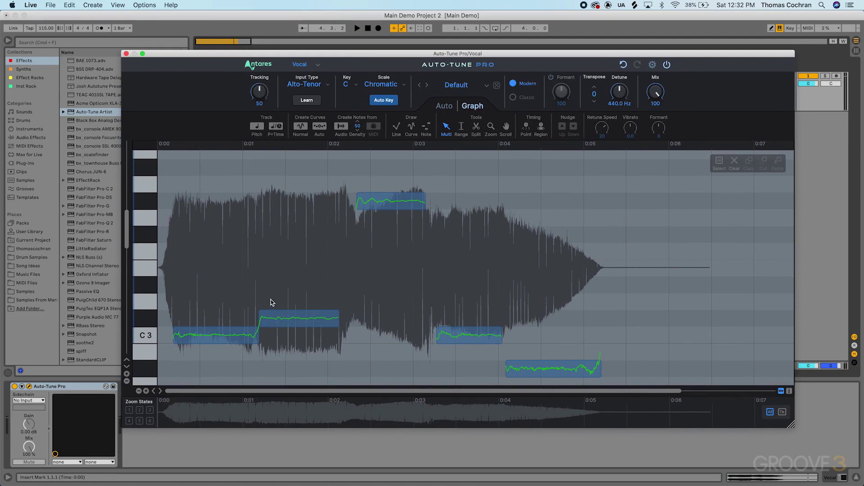
pyautogui.moveTo(356, 56); pyautogui.dragTo(378, 115)
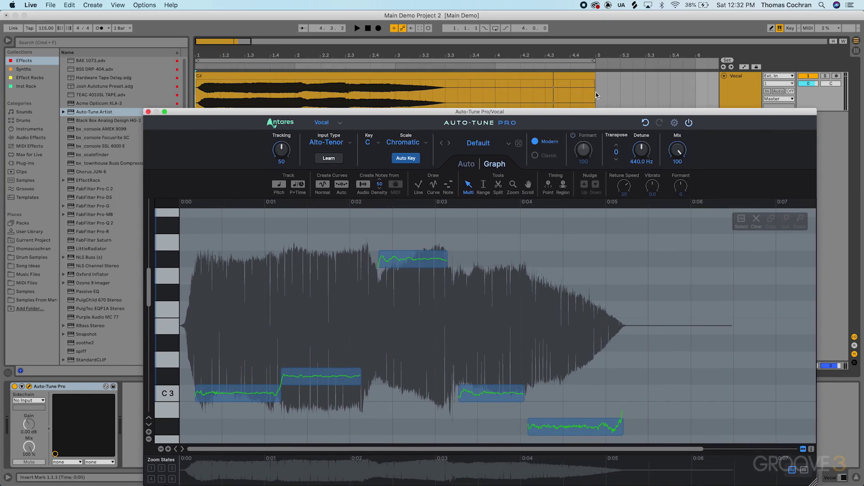
pyautogui.moveTo(423, 112); pyautogui.dragTo(413, 69)
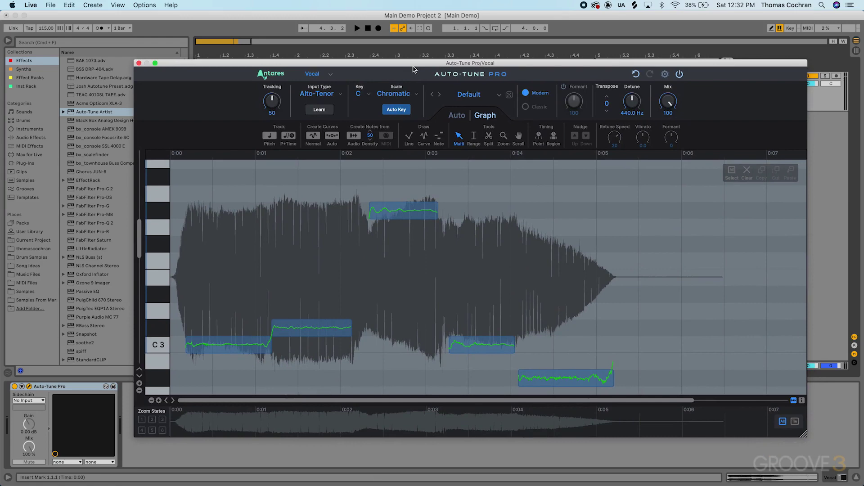
pyautogui.moveTo(413, 69); pyautogui.dragTo(404, 64)
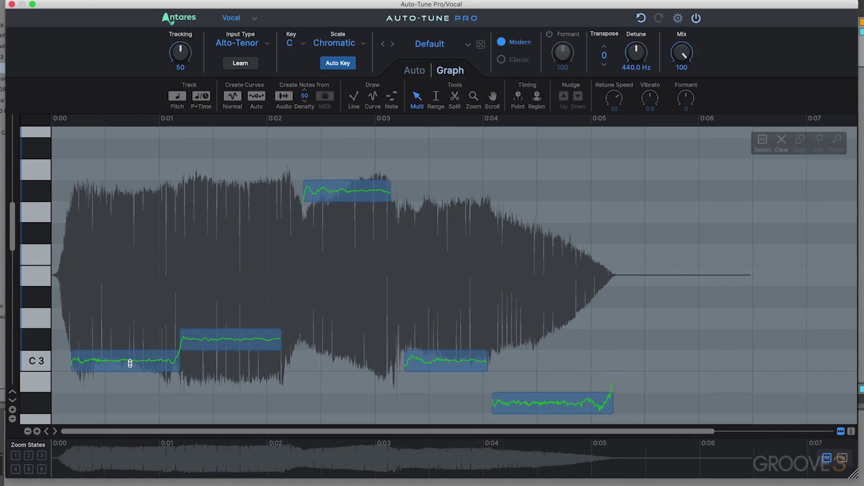
pyautogui.moveTo(130, 363); pyautogui.dragTo(128, 406)
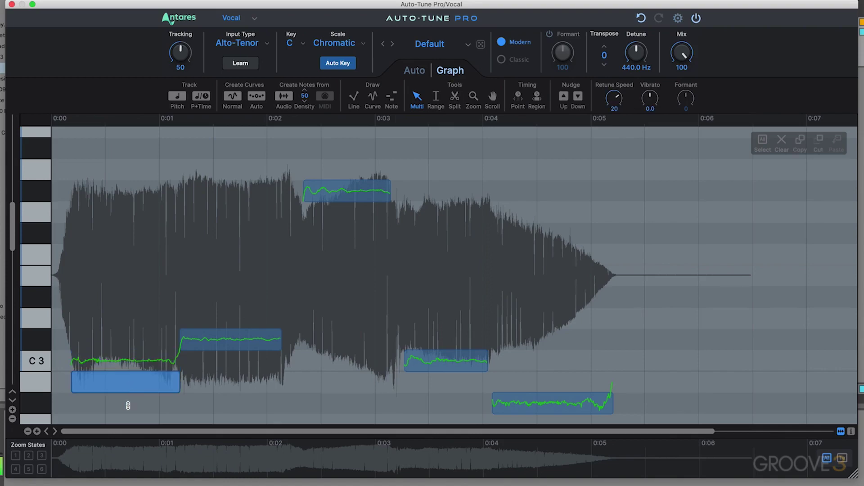
pyautogui.press('space')
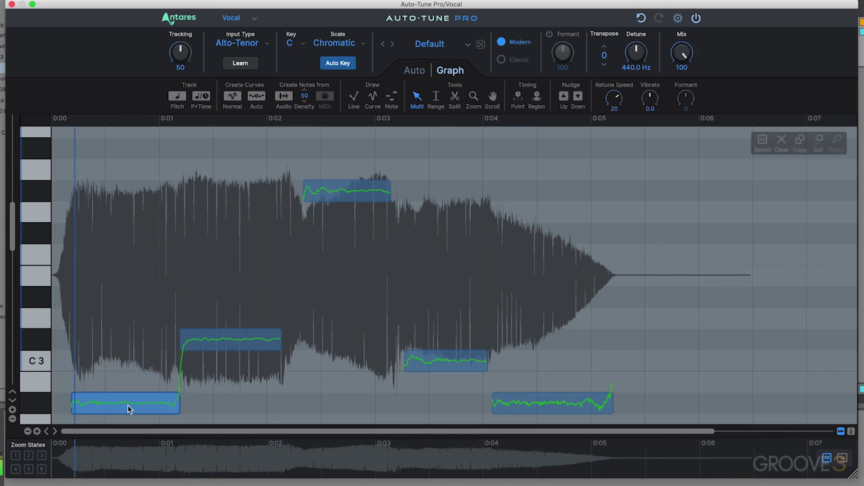
pyautogui.press('space')
pyautogui.moveTo(128, 406); pyautogui.dragTo(125, 350)
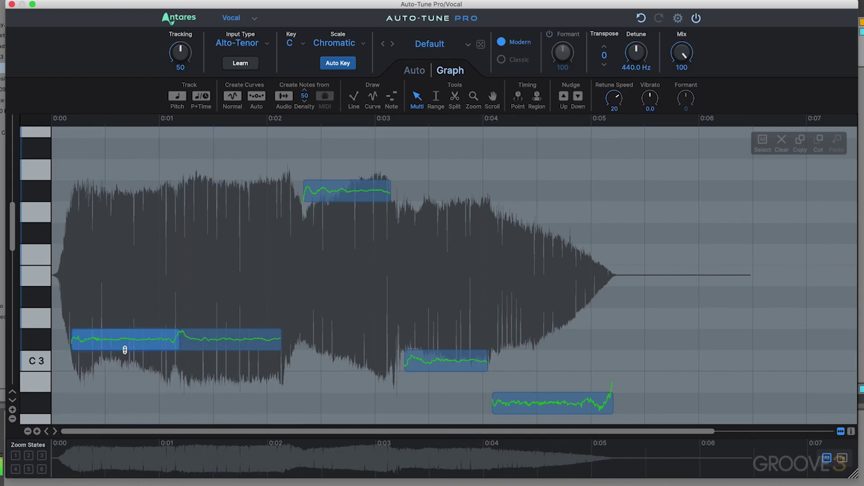
pyautogui.press('space')
pyautogui.press('space')
pyautogui.moveTo(140, 343); pyautogui.dragTo(140, 366)
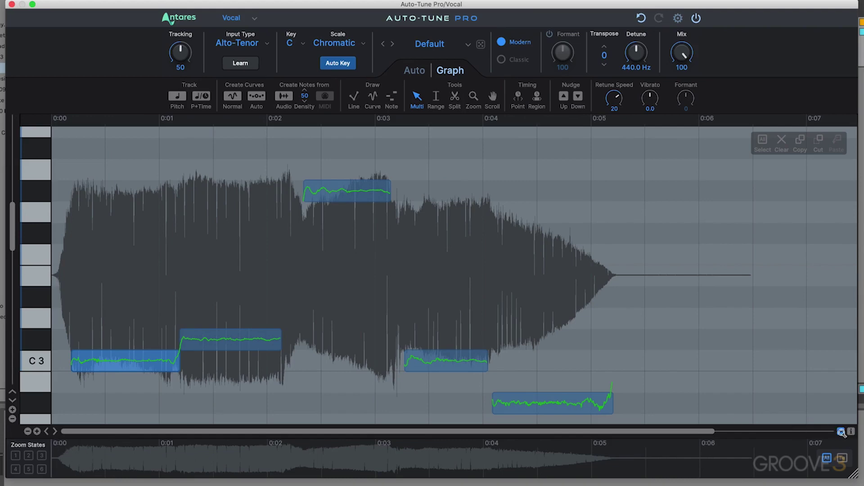
pyautogui.click(841, 431)
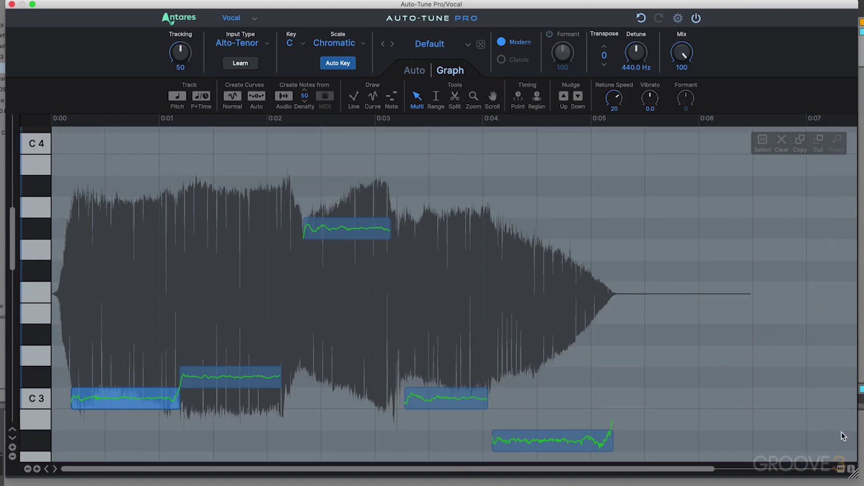
pyautogui.click(839, 470)
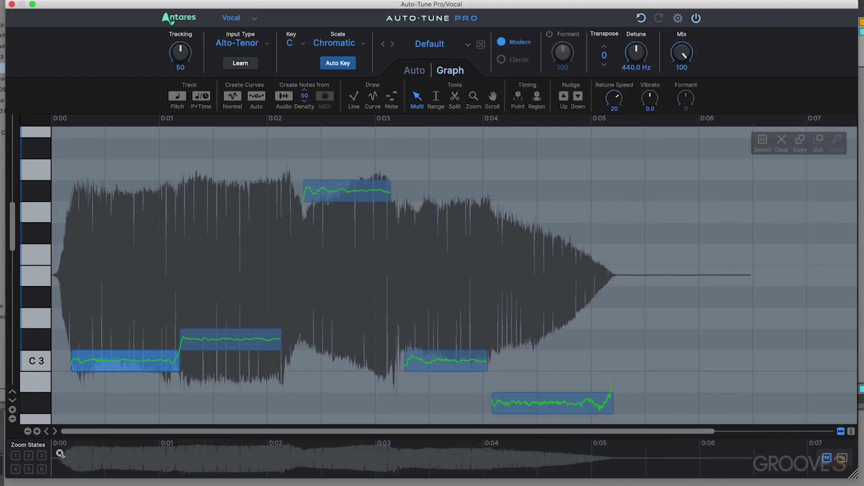
# Zoom the graph into the vocal around 0:03 using the overview strip
pyautogui.moveTo(114, 462); pyautogui.dragTo(482, 459)
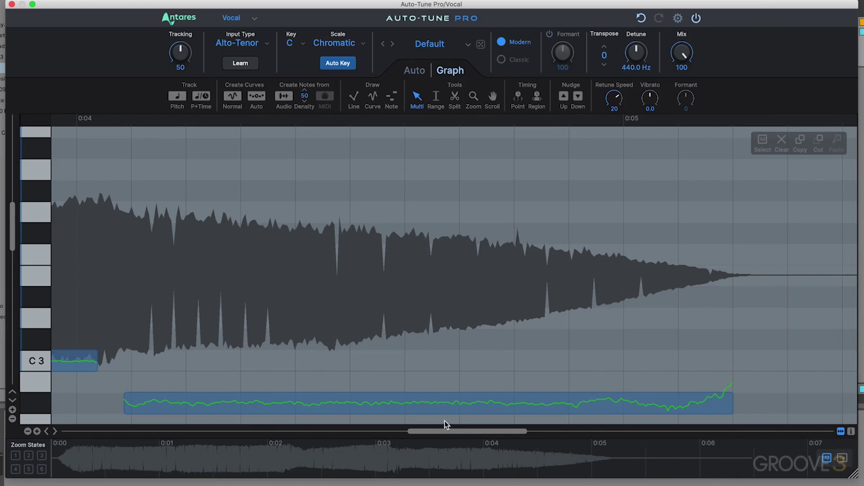
pyautogui.moveTo(475, 460); pyautogui.dragTo(257, 464)
pyautogui.click(842, 458)
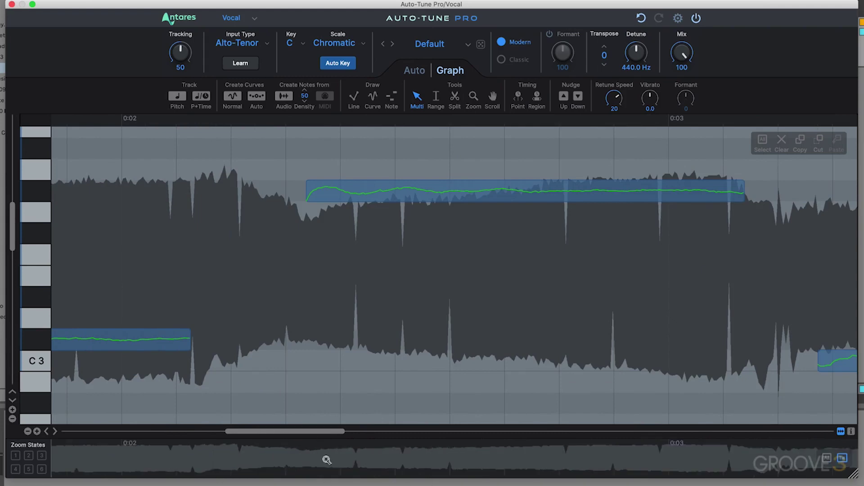
# Step the view to about 0:04, back to 0:03, then widen to the whole phrase
pyautogui.click(497, 466)
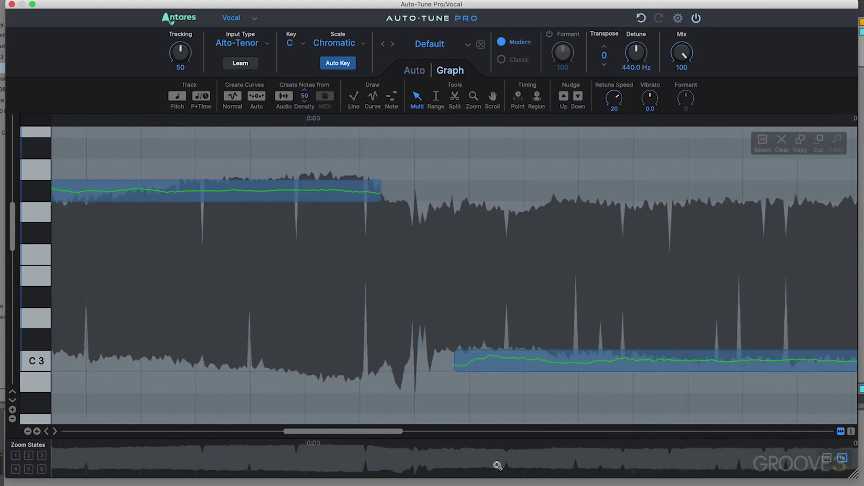
pyautogui.click(626, 461)
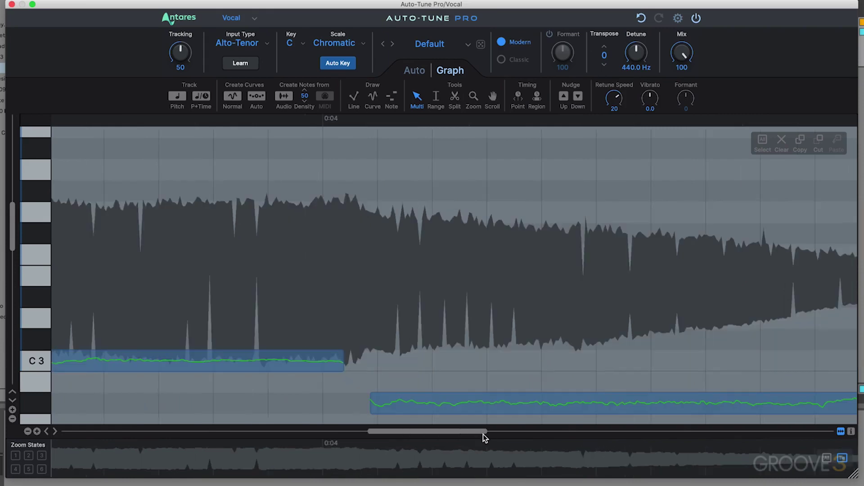
pyautogui.click(366, 432)
pyautogui.moveTo(390, 433); pyautogui.dragTo(268, 431)
pyautogui.moveTo(318, 457); pyautogui.dragTo(359, 461)
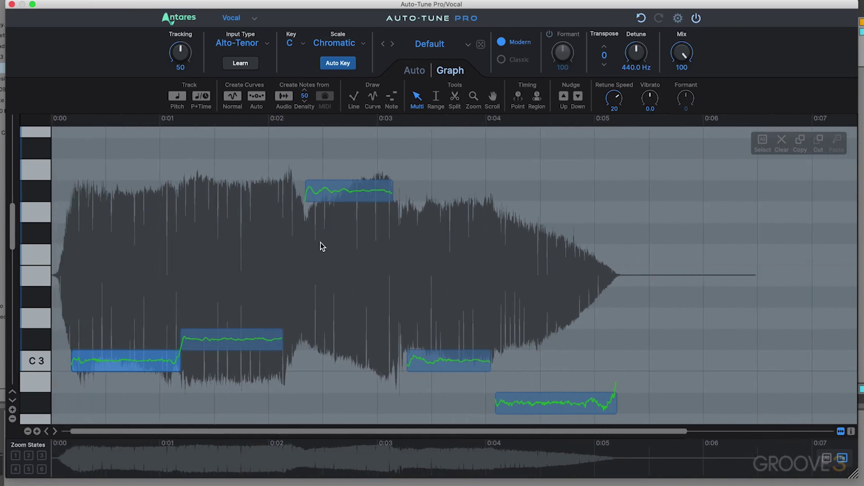
# Show the whole clip with All, then zoom the overview toward the final note near 0:05
pyautogui.scroll(5, 323, 246)
pyautogui.scroll(-3, 320, 242)
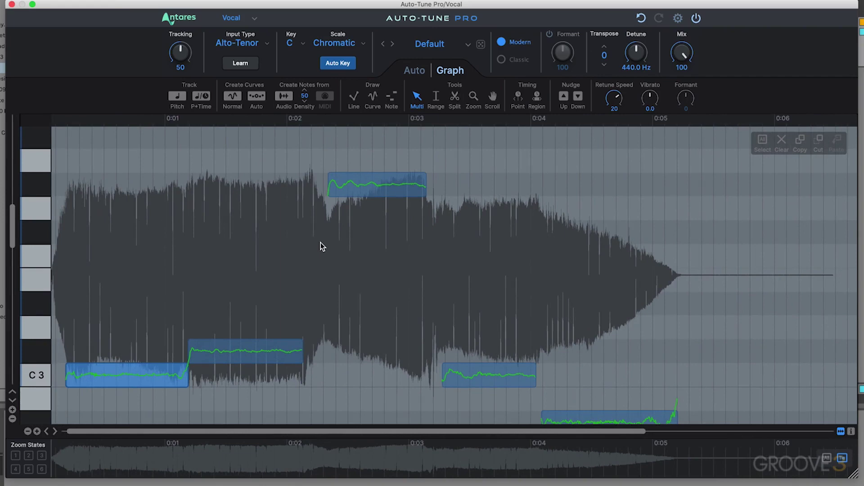
pyautogui.click(825, 458)
pyautogui.moveTo(298, 456); pyautogui.dragTo(487, 464)
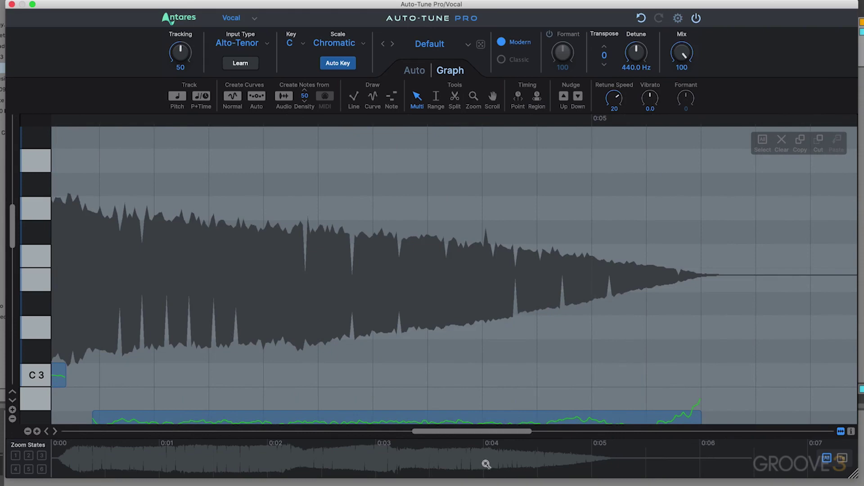
# Recall Zoom States 2 and 1 and zoom around the notes between 0:02 and 0:05
pyautogui.click(24, 457)
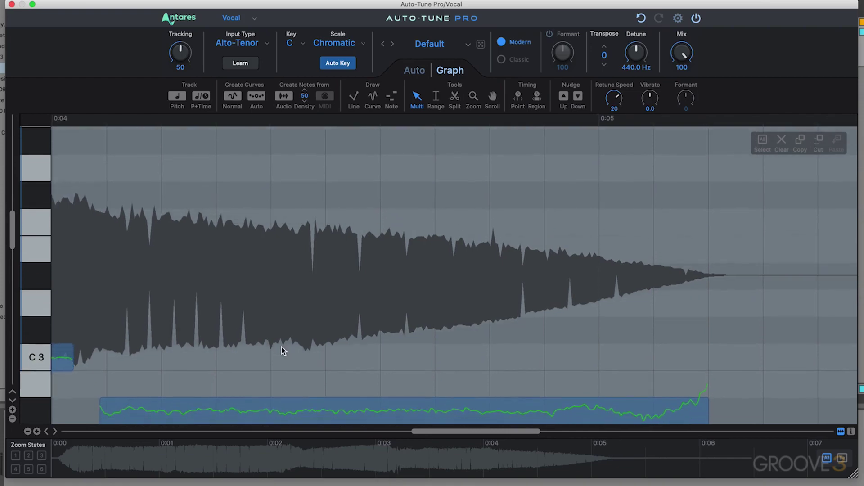
pyautogui.click(13, 455)
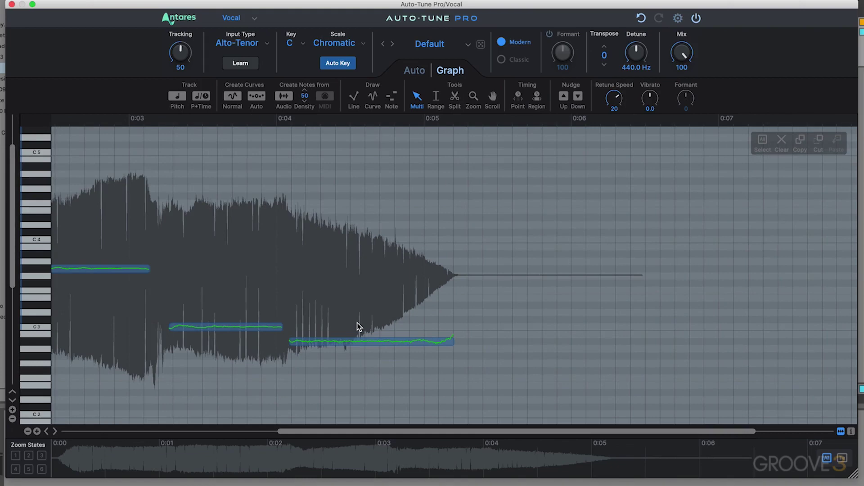
pyautogui.click(12, 456)
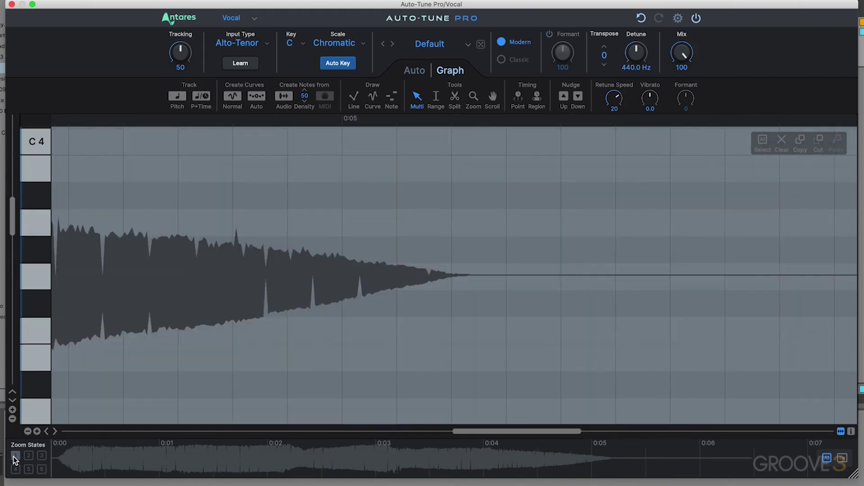
pyautogui.hscroll(-10, 325, 309)
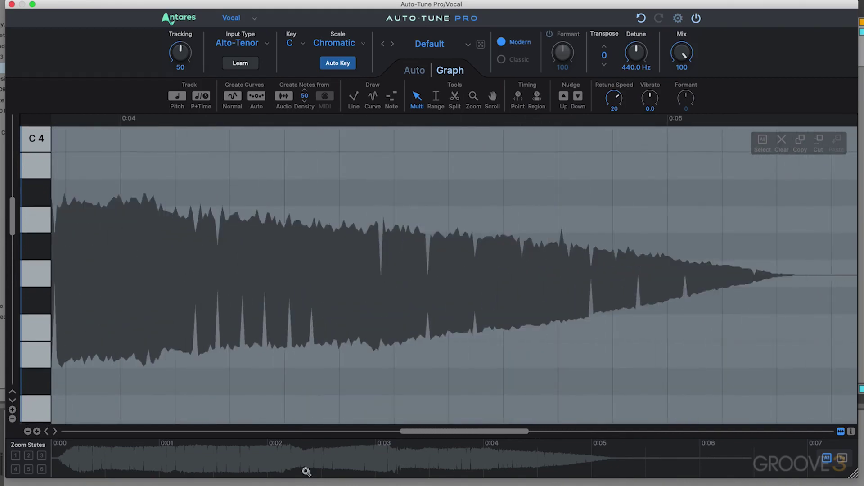
pyautogui.click(203, 455)
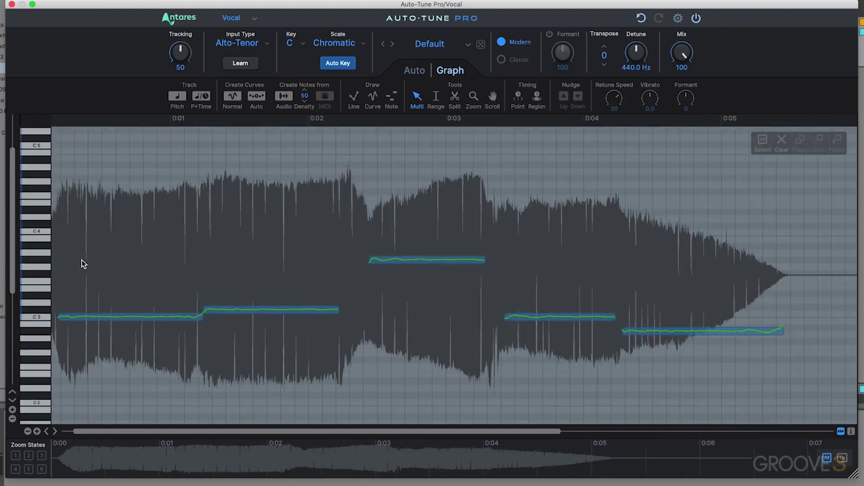
pyautogui.click(15, 456)
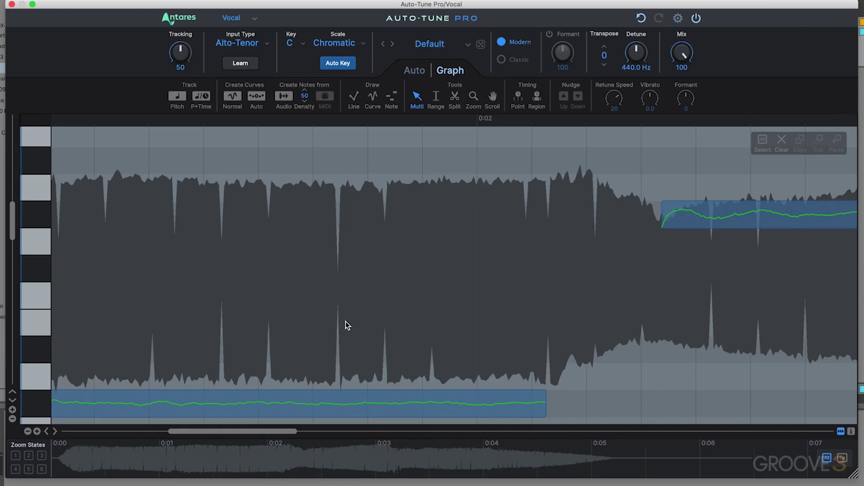
# Zoom out horizontally to the whole clip, then back in on the 0:04–0:05 tail
pyautogui.click(28, 431)
pyautogui.click(28, 431)
pyautogui.click(27, 433)
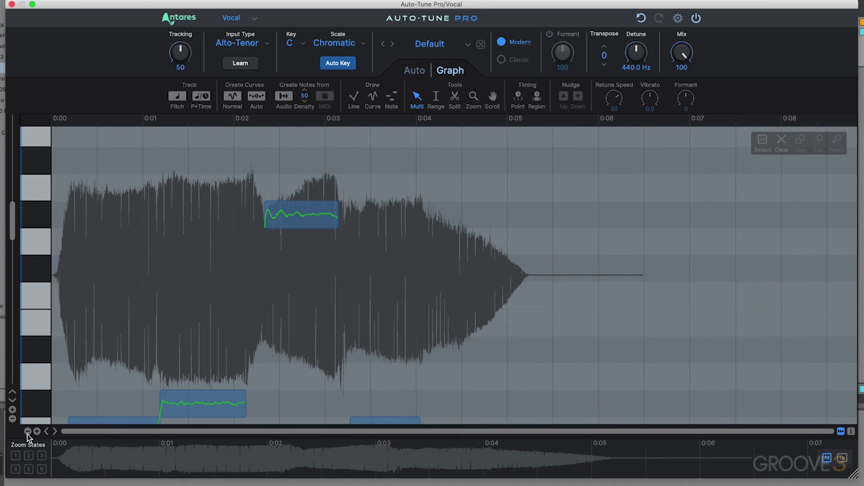
pyautogui.click(36, 431)
pyautogui.click(36, 431)
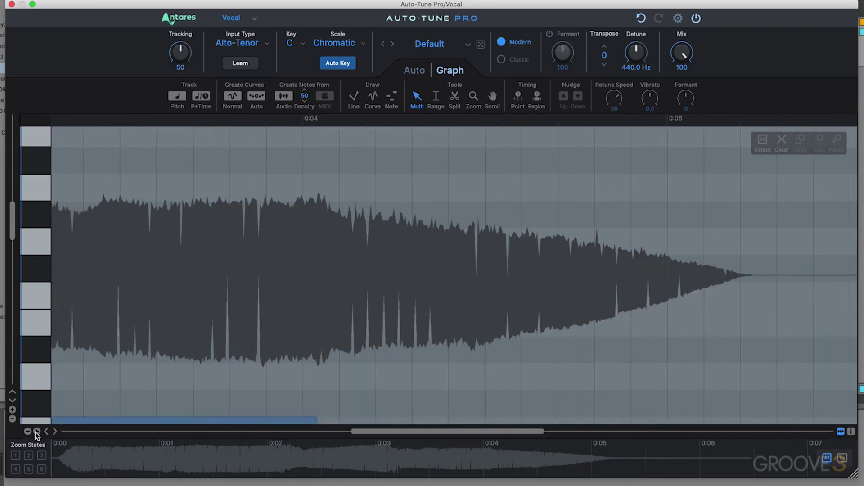
# Adjust vertical zoom so C3 through C4 are in view with the notes spread apart
pyautogui.click(13, 419)
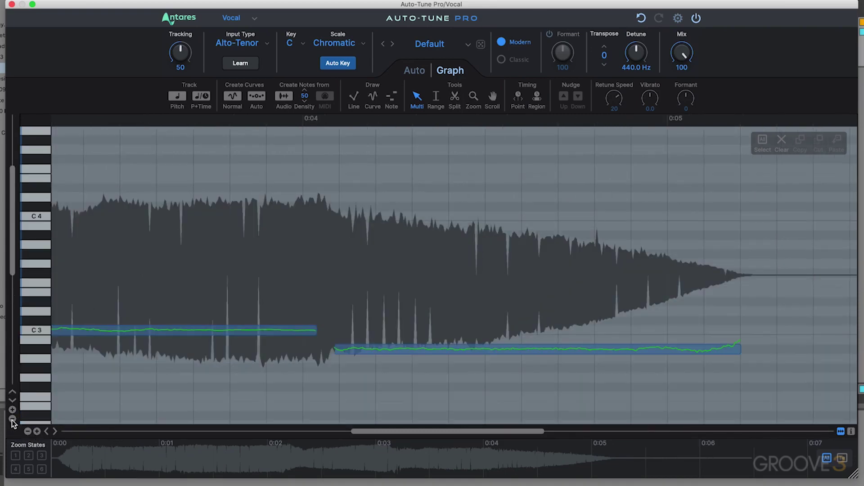
pyautogui.click(12, 410)
pyautogui.click(12, 409)
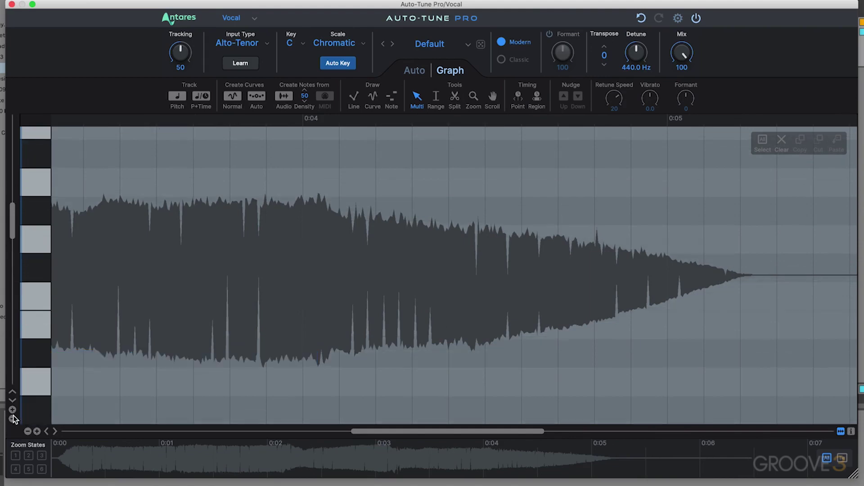
pyautogui.click(13, 419)
pyautogui.click(12, 419)
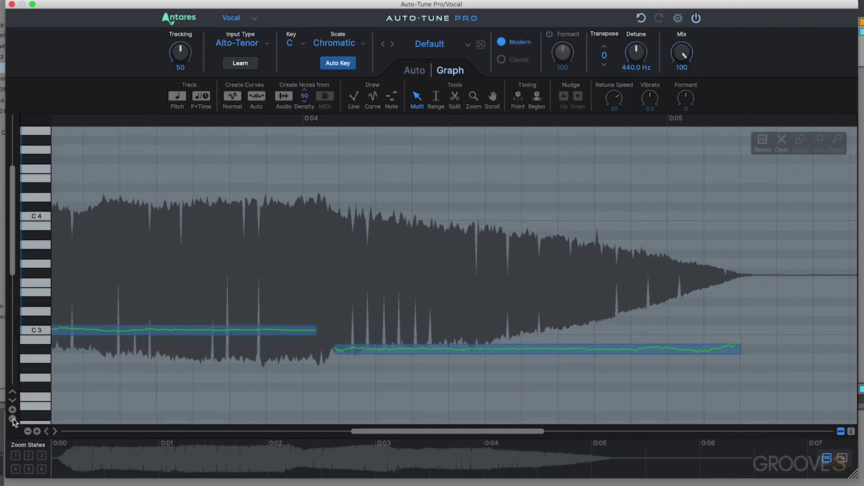
pyautogui.click(12, 410)
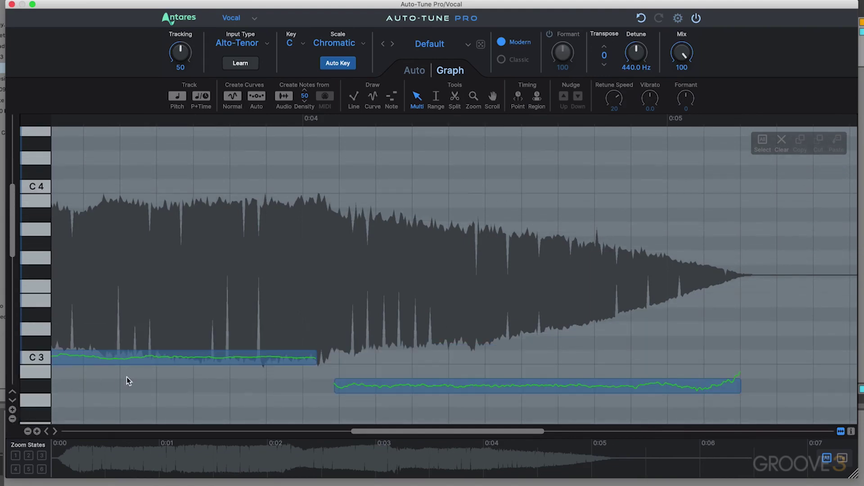
# Adjust horizontal zoom and scroll so the graph shows about 0:01 to 0:05
pyautogui.click(27, 431)
pyautogui.click(27, 432)
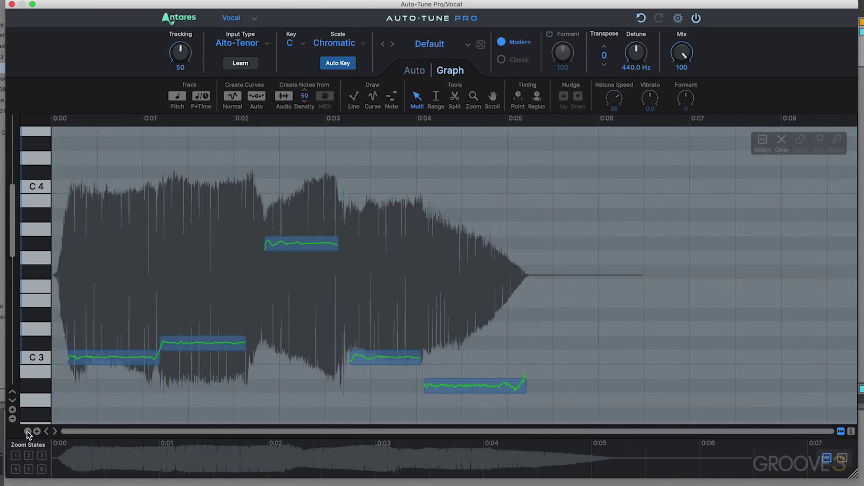
pyautogui.click(39, 431)
pyautogui.moveTo(331, 425); pyautogui.dragTo(425, 429)
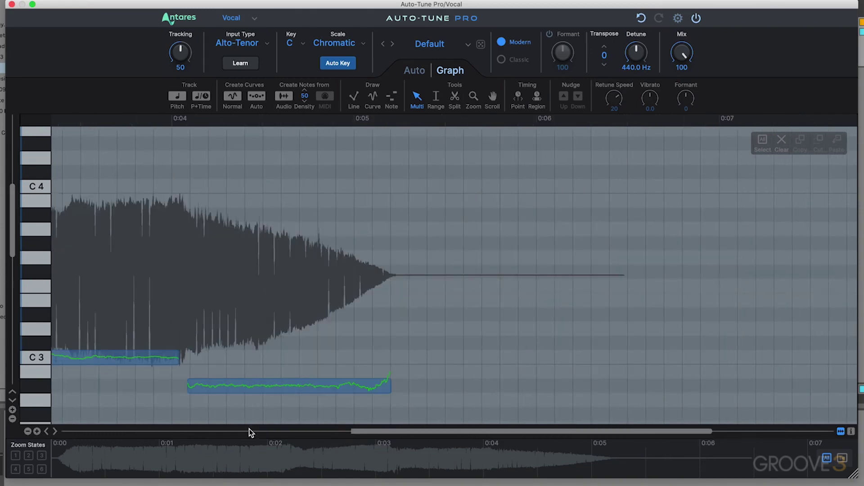
pyautogui.click(249, 432)
pyautogui.moveTo(12, 225)
pyautogui.mouseDown()
pyautogui.moveTo(12, 287)
pyautogui.moveTo(13, 230)
pyautogui.mouseUp()
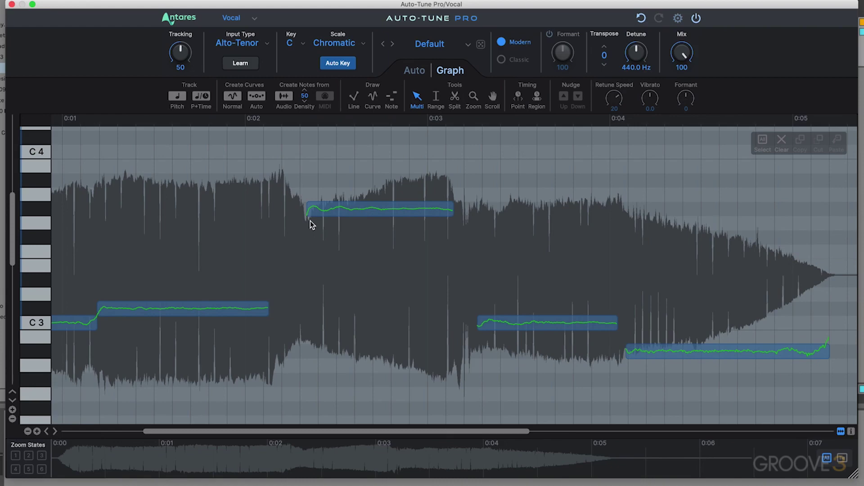
# Raise the opening C3 note several semitones, play it back, then undo to restore C3
pyautogui.hscroll(-5, 310, 224)
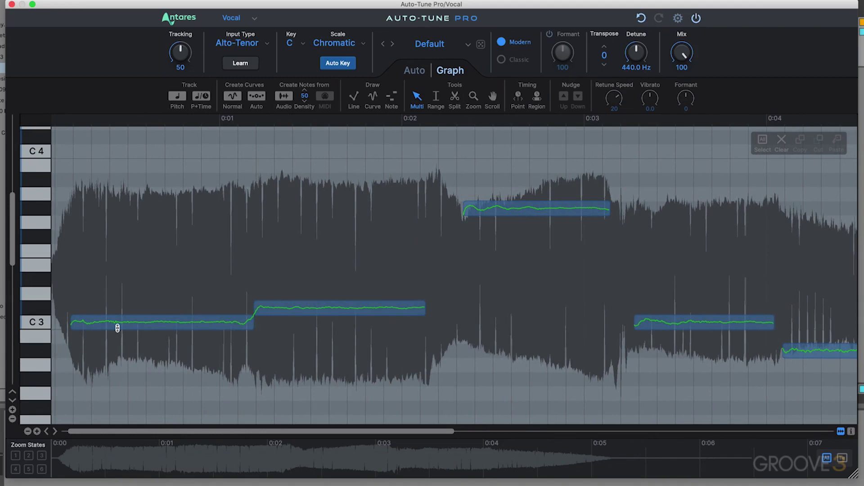
pyautogui.moveTo(135, 325); pyautogui.dragTo(137, 275)
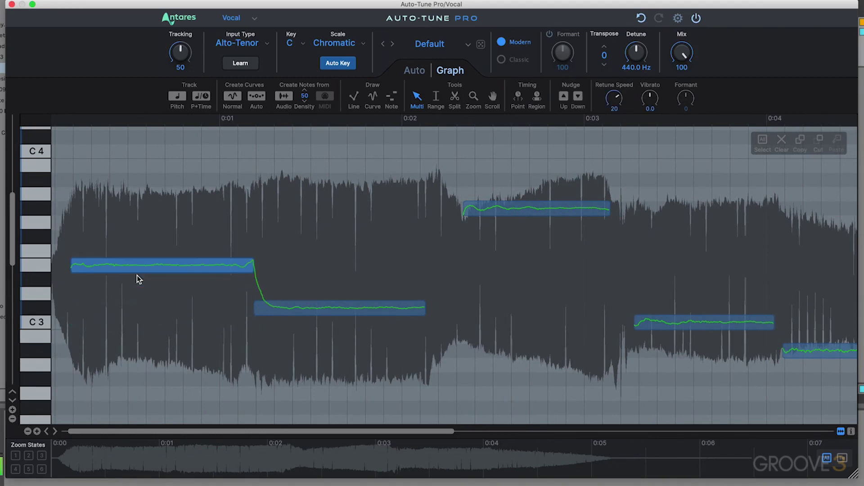
pyautogui.press('space')
pyautogui.press('space')
pyautogui.press('super+z')
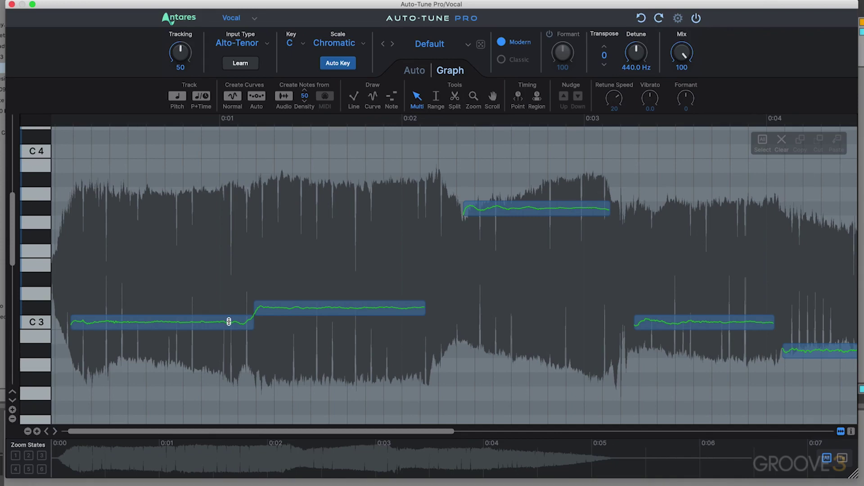
# Create Normal pitch curves, test-raise the curve, then drag it back onto the original
pyautogui.click(231, 95)
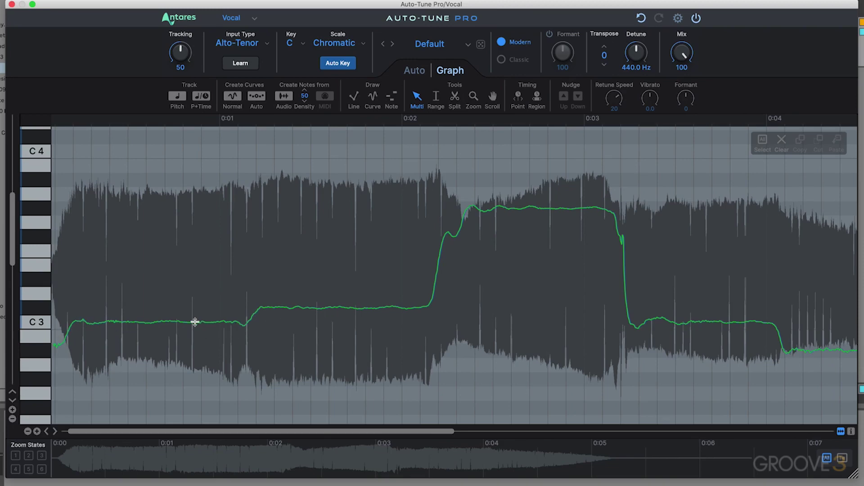
pyautogui.moveTo(195, 322); pyautogui.dragTo(194, 261)
pyautogui.moveTo(193, 305); pyautogui.dragTo(190, 322)
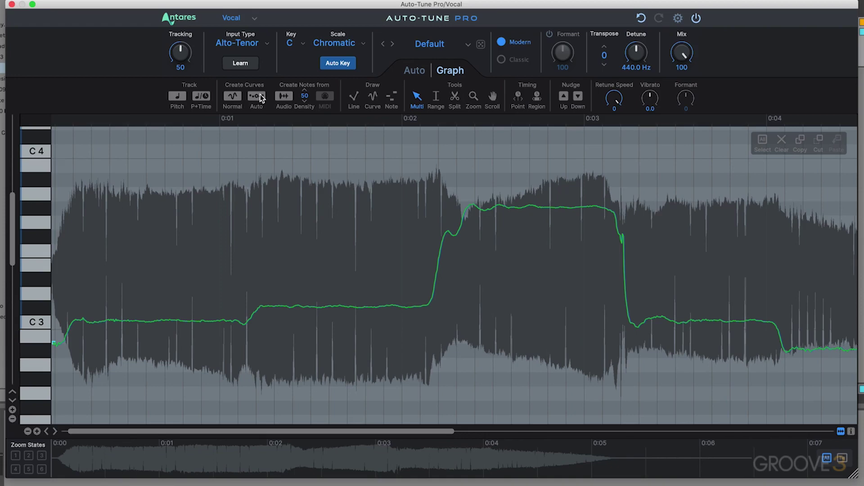
# Set Retune Speed to 0, generate Auto correction curves in Graph mode, and play the vocal
pyautogui.click(414, 70)
pyautogui.moveTo(84, 212); pyautogui.dragTo(81, 86)
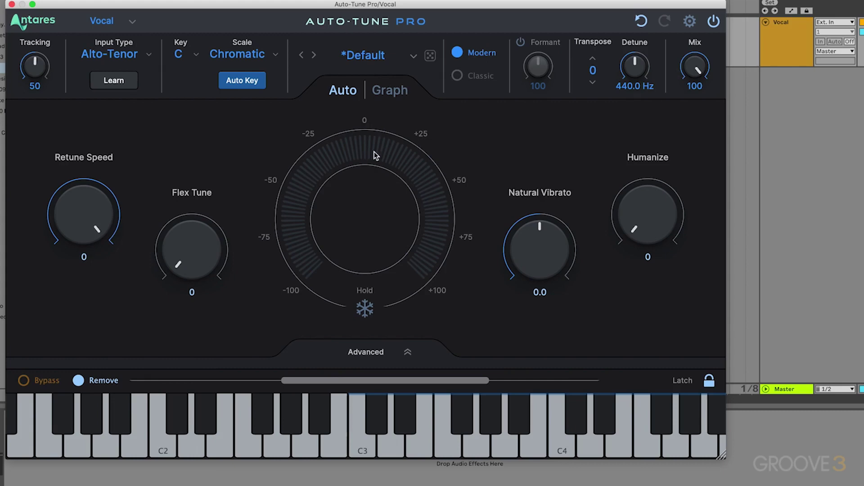
pyautogui.click(396, 95)
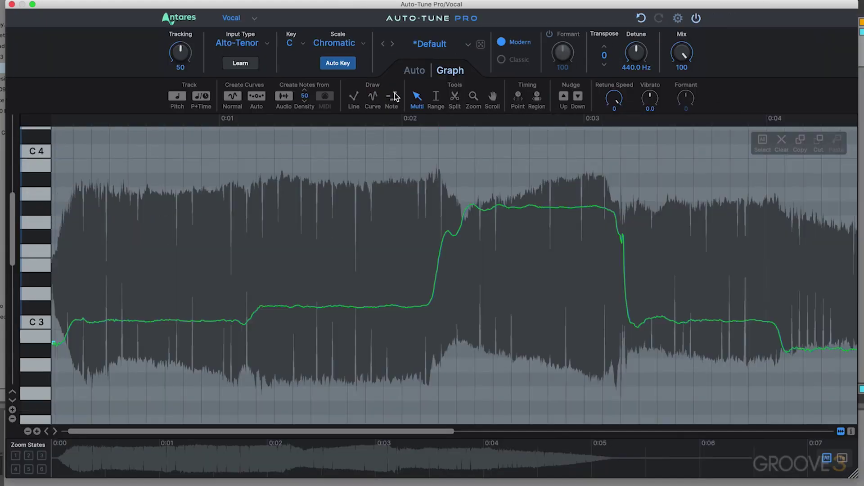
pyautogui.click(258, 98)
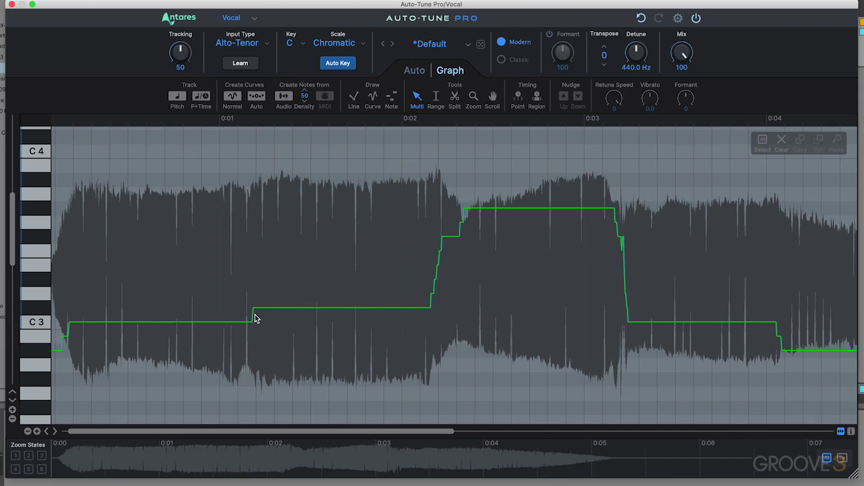
pyautogui.press('space')
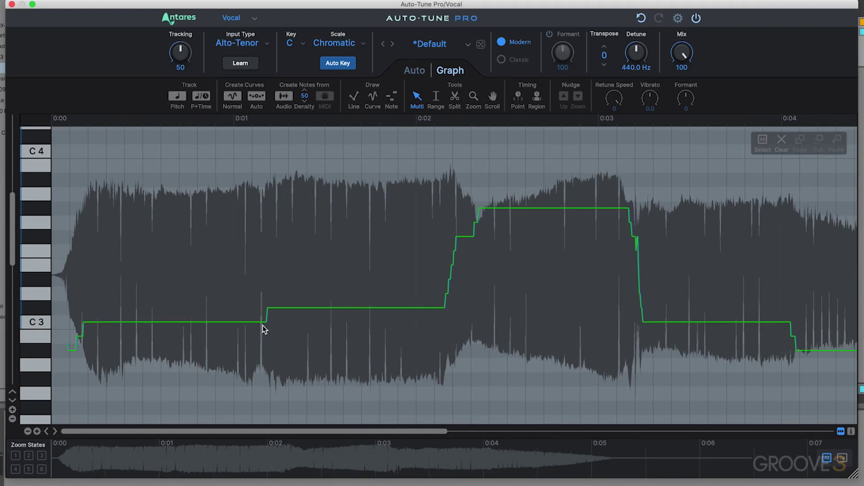
# Create notes from audio, trying density 100, a lower value and 1 before resetting to 50
pyautogui.click(284, 95)
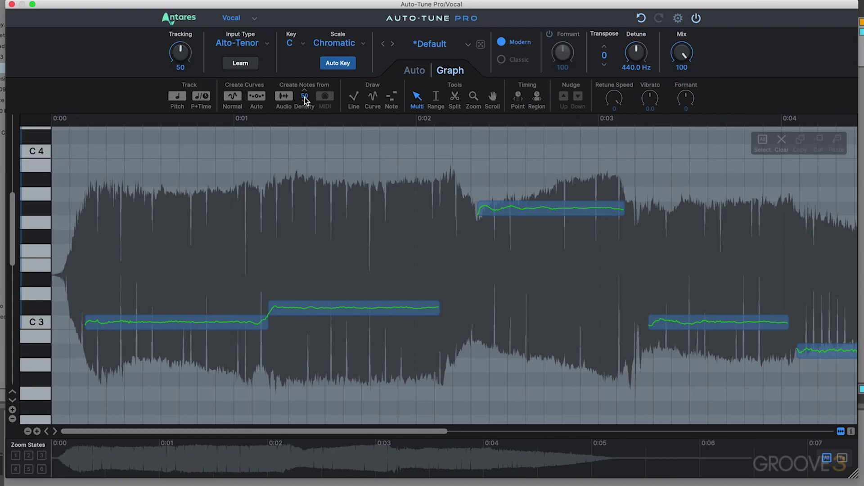
pyautogui.moveTo(305, 100); pyautogui.dragTo(305, 86)
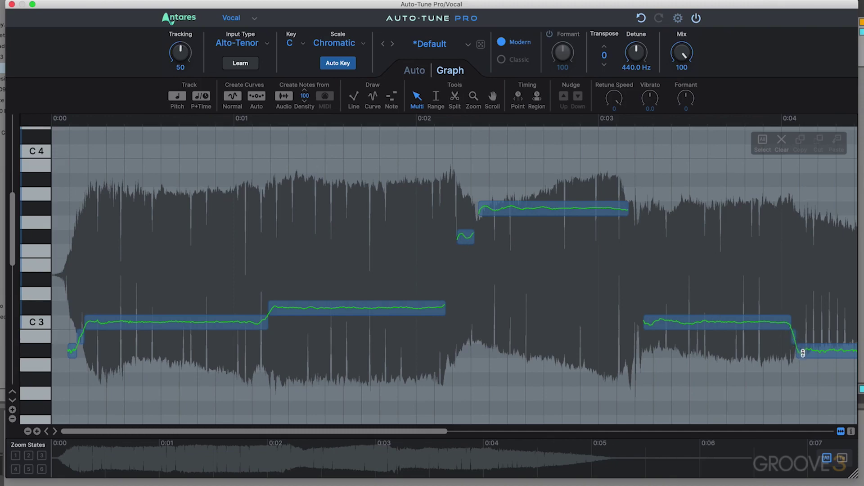
pyautogui.hscroll(2, 801, 353)
pyautogui.hscroll(2, 801, 352)
pyautogui.hscroll(-5, 802, 352)
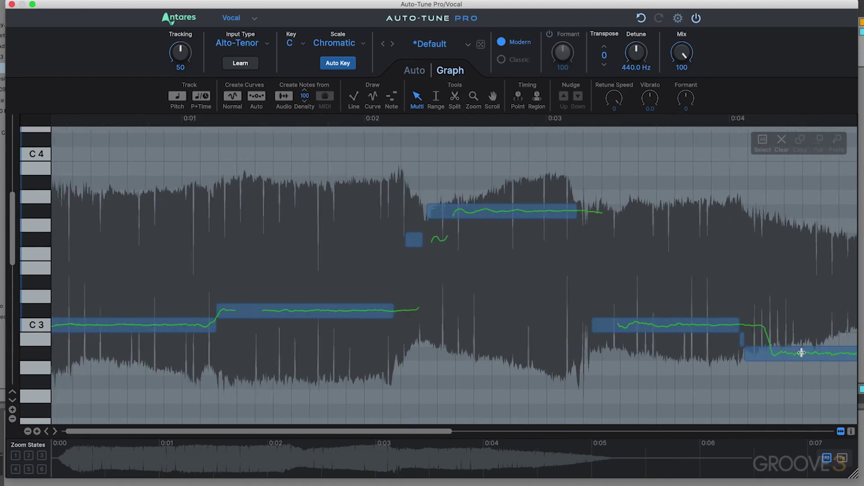
pyautogui.moveTo(305, 95); pyautogui.dragTo(302, 153)
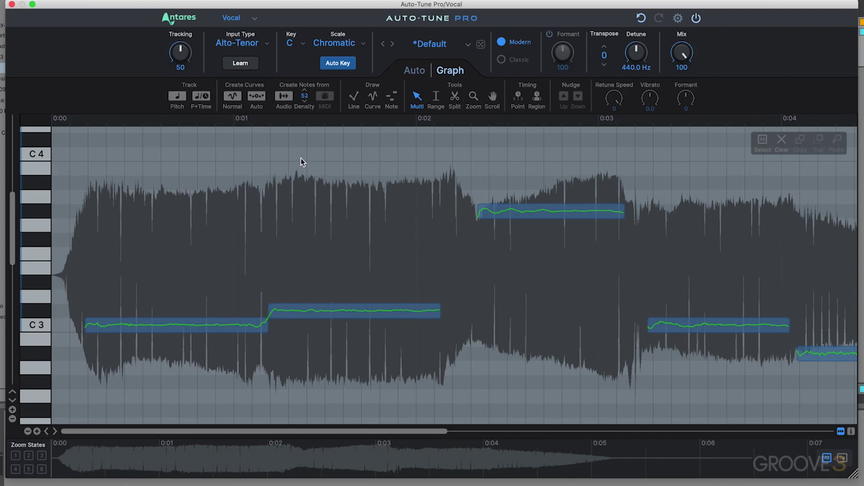
pyautogui.moveTo(305, 100); pyautogui.dragTo(291, 215)
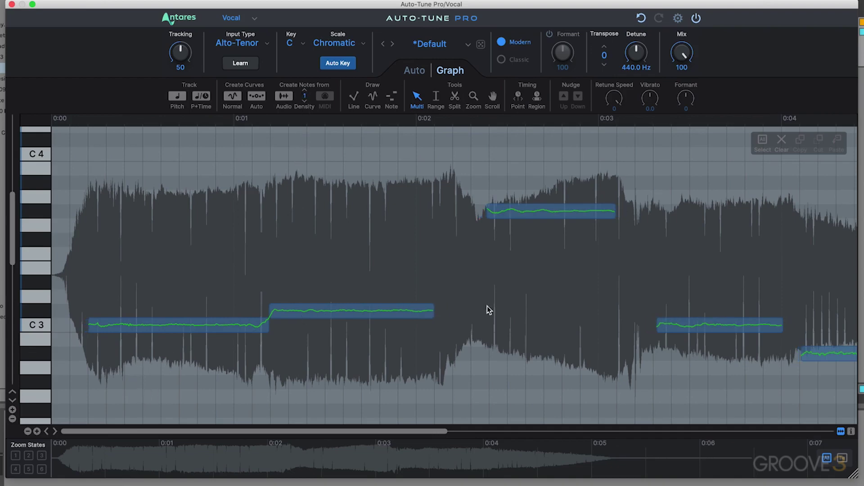
pyautogui.doubleClick(304, 97)
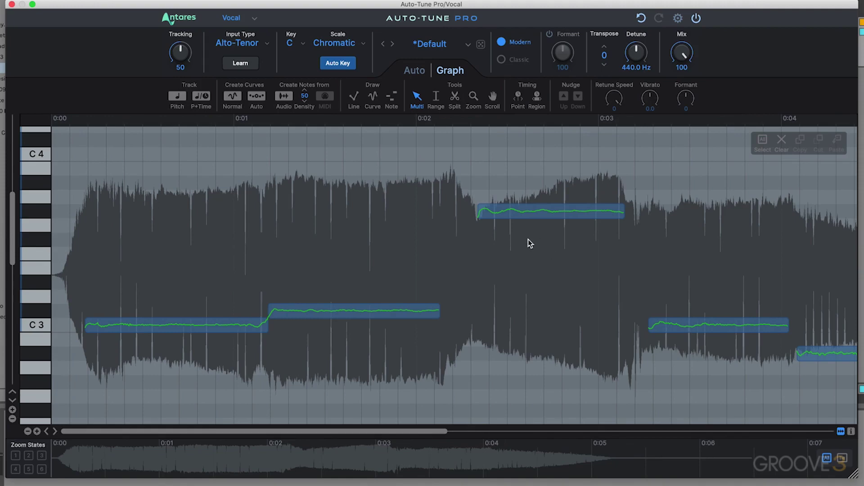
# Select the upper note block, nudge it up once, then nudge it down seven steps
pyautogui.click(504, 211)
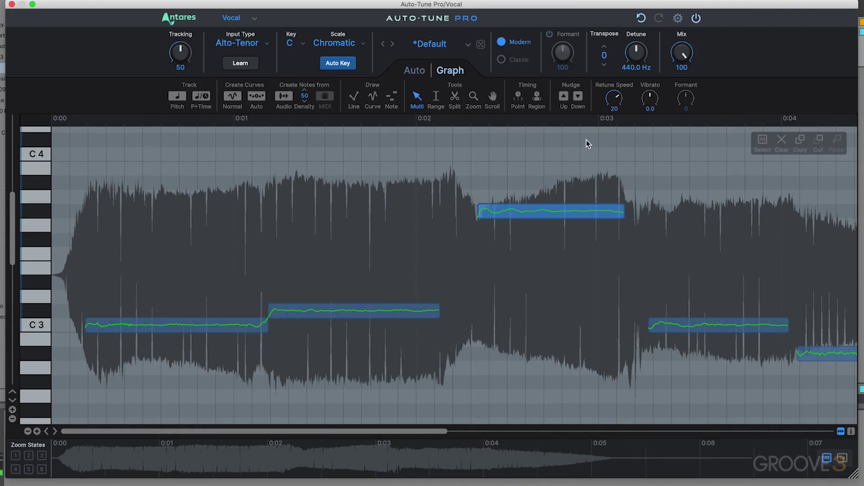
pyautogui.click(563, 100)
pyautogui.click(576, 97)
pyautogui.click(566, 98)
pyautogui.click(577, 98)
pyautogui.click(577, 98)
pyautogui.click(577, 99)
pyautogui.click(577, 99)
pyautogui.click(577, 99)
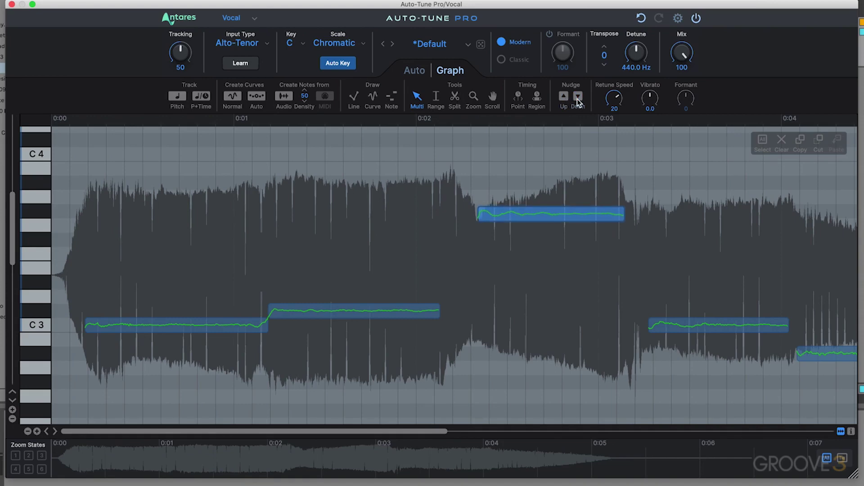
# Audition the nudged note, raise it back up one step, and play it again
pyautogui.press('space')
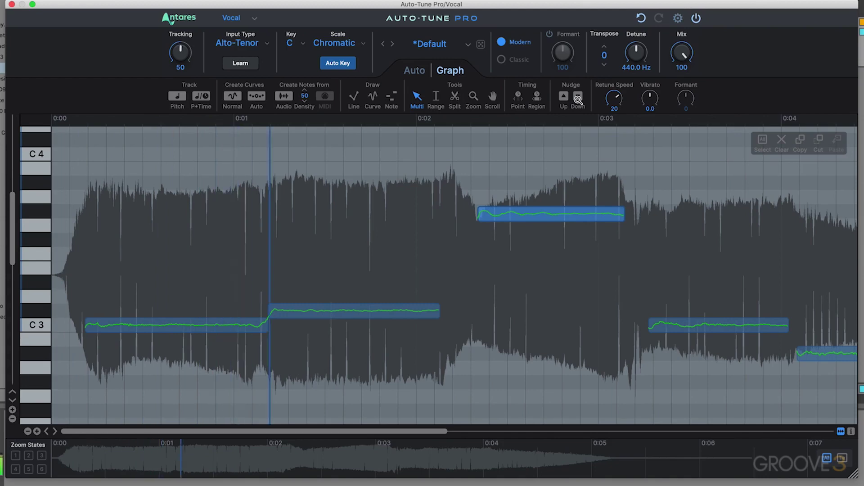
pyautogui.press('space')
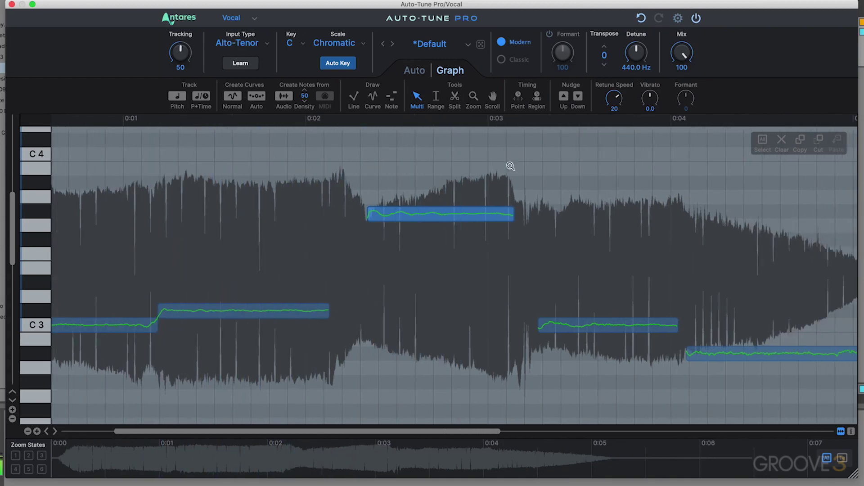
pyautogui.click(566, 98)
pyautogui.click(566, 99)
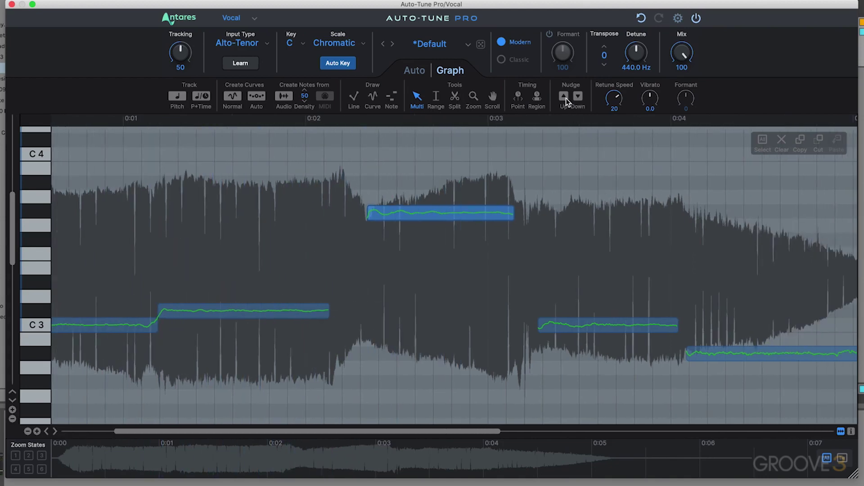
pyautogui.press('space')
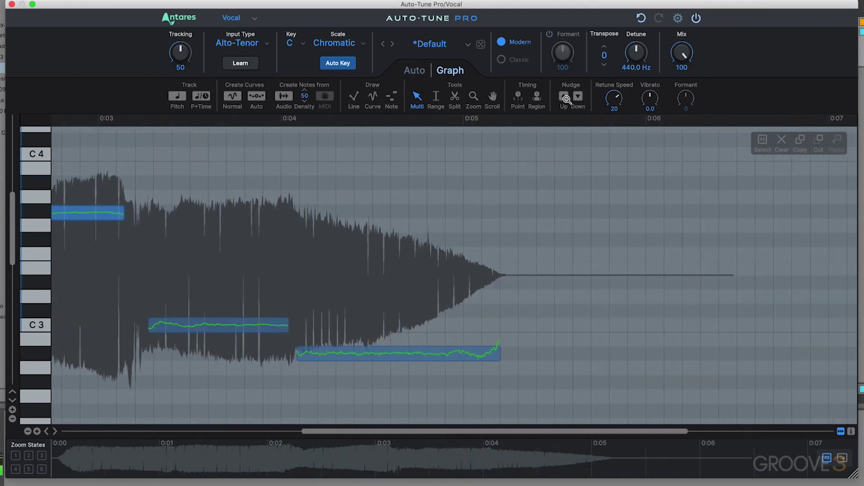
# Scroll back to the earlier notes and test the C3 note a semitone higher before restoring it
pyautogui.hscroll(-10, 426, 233)
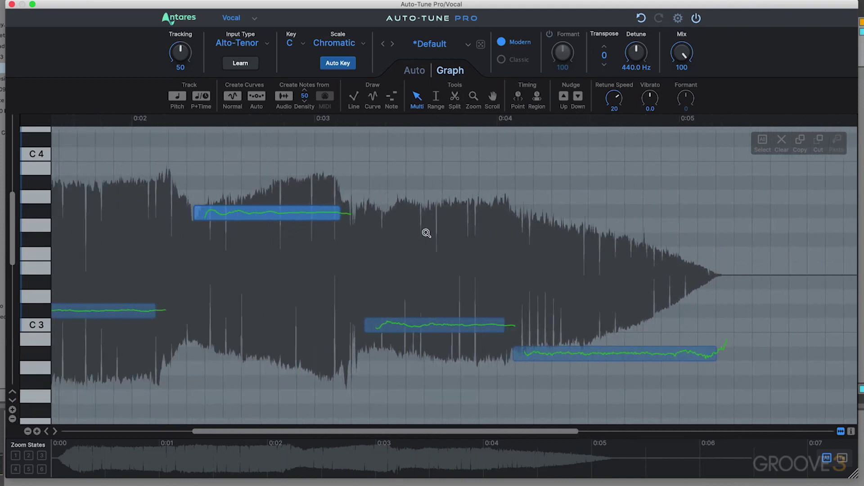
pyautogui.hscroll(-5, 426, 232)
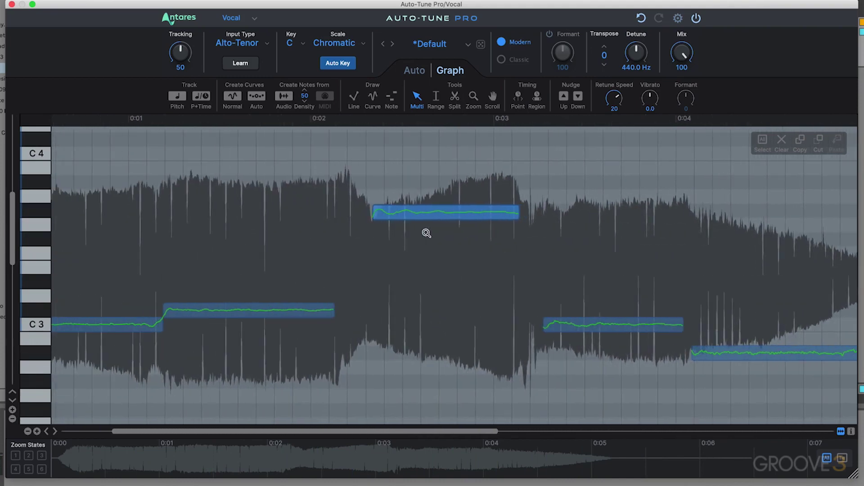
pyautogui.hscroll(-3, 401, 206)
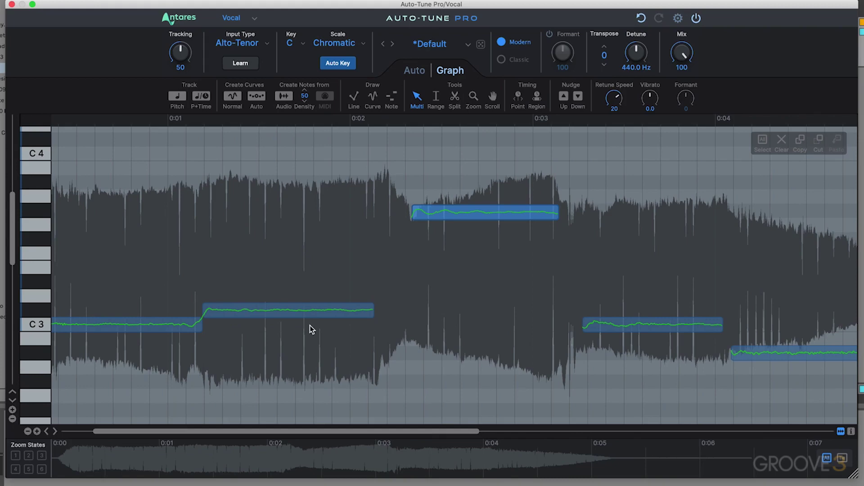
pyautogui.hscroll(-1, 229, 305)
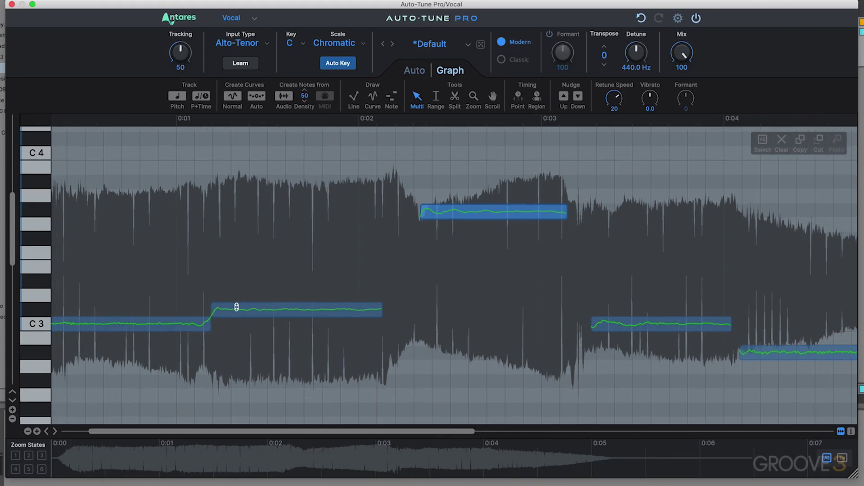
pyautogui.moveTo(245, 305)
pyautogui.mouseDown()
pyautogui.moveTo(241, 295)
pyautogui.moveTo(241, 309)
pyautogui.mouseUp()
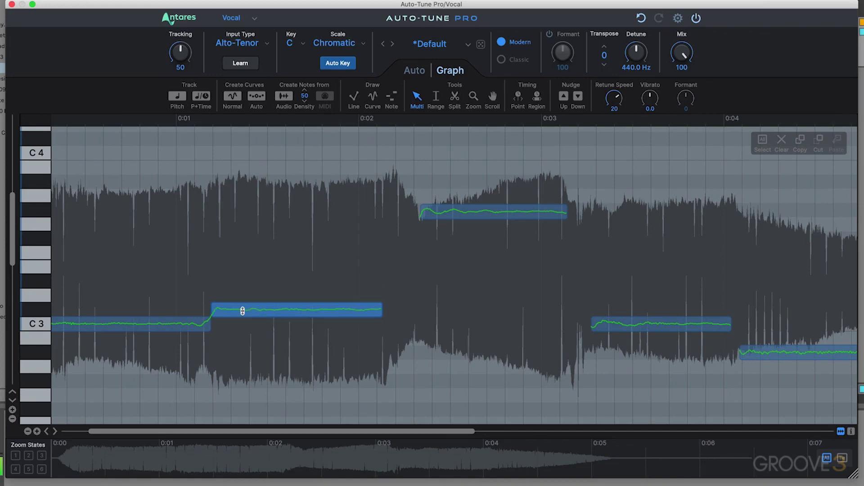